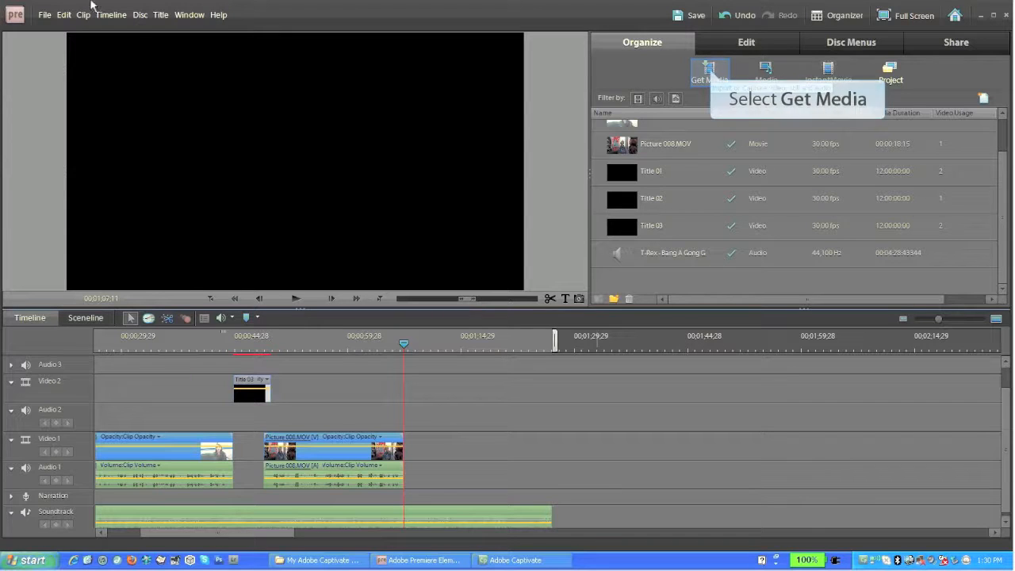
left_click(710, 73)
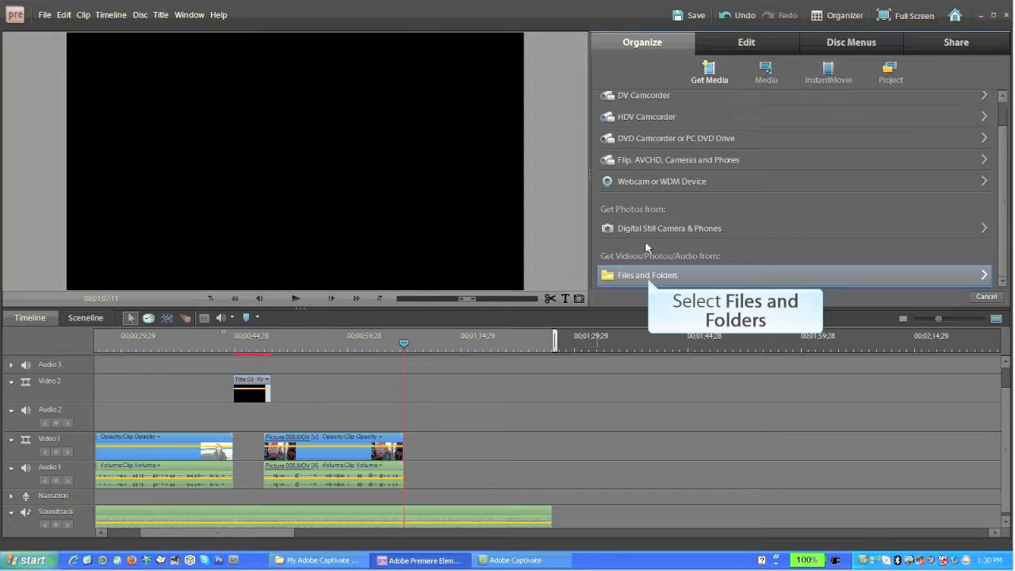
left_click(648, 275)
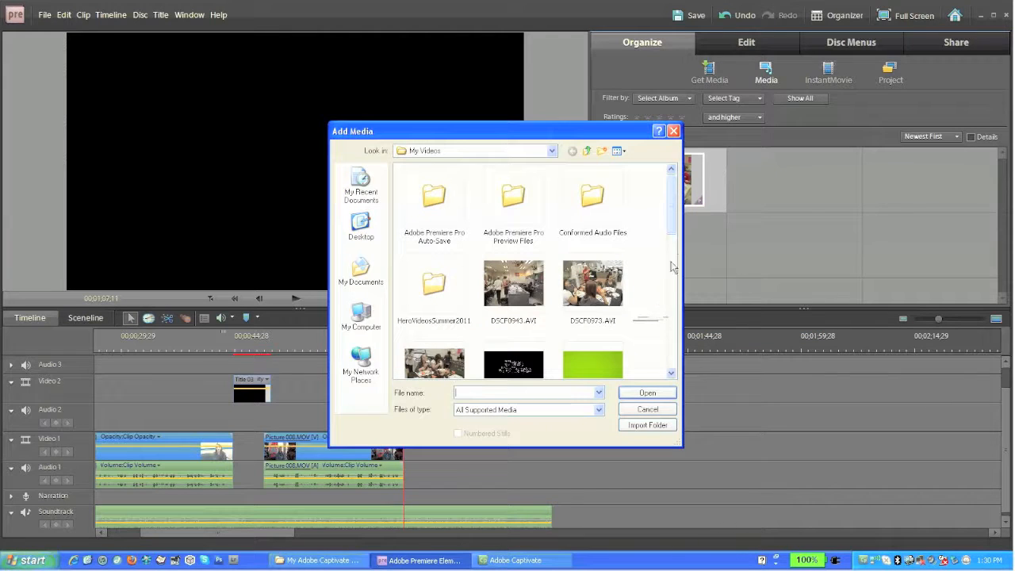
left_click_drag(674, 224, 666, 298)
left_click(594, 250)
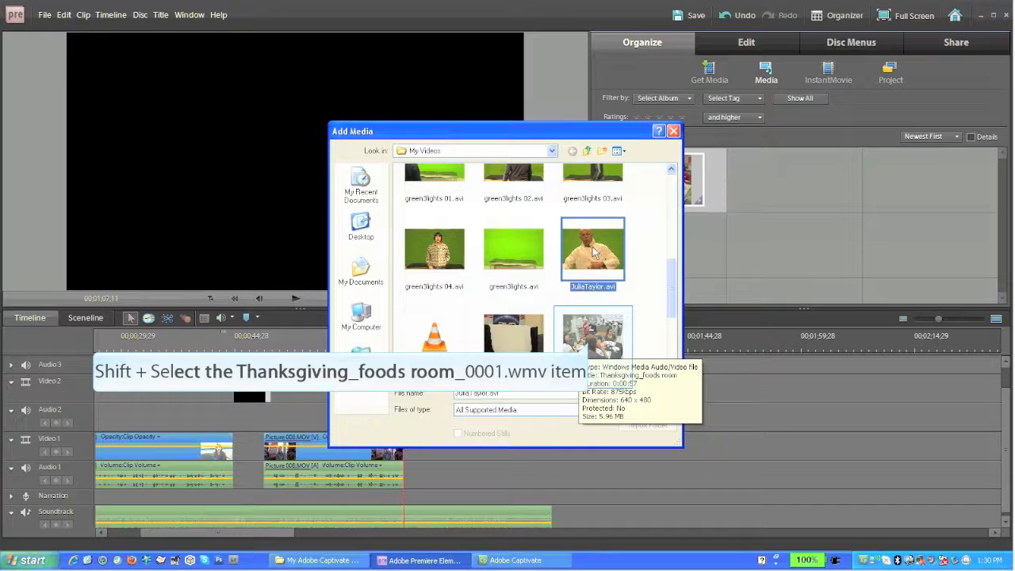
left_click(591, 335)
left_click(597, 233, "ctrl")
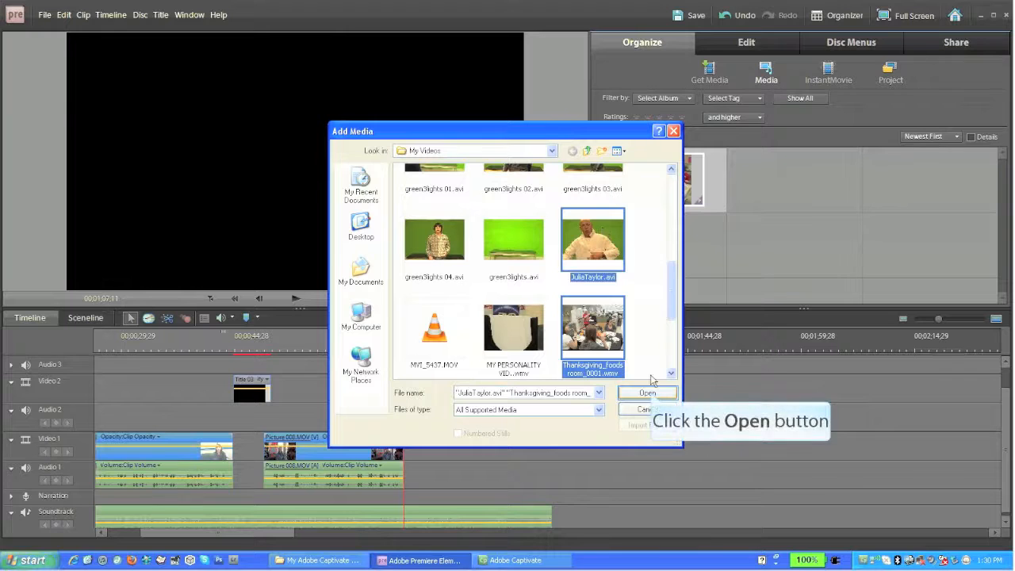
left_click(649, 391)
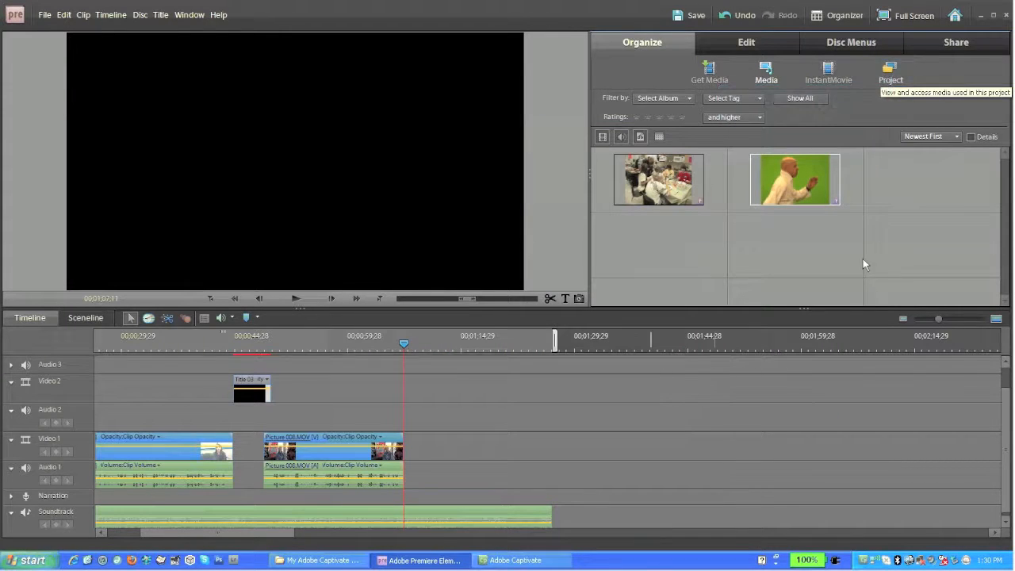
left_click(891, 78)
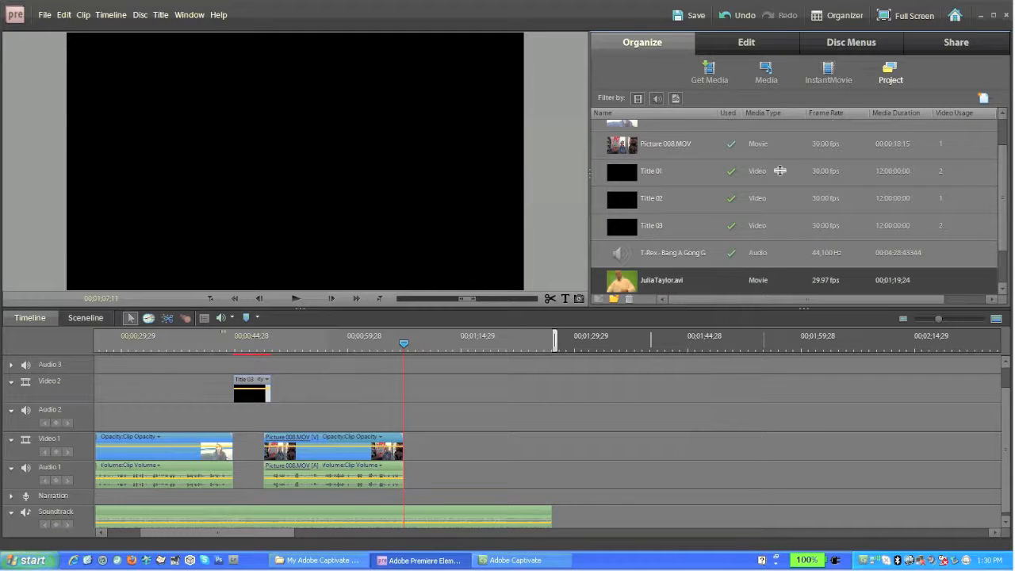
left_click_drag(764, 307, 764, 336)
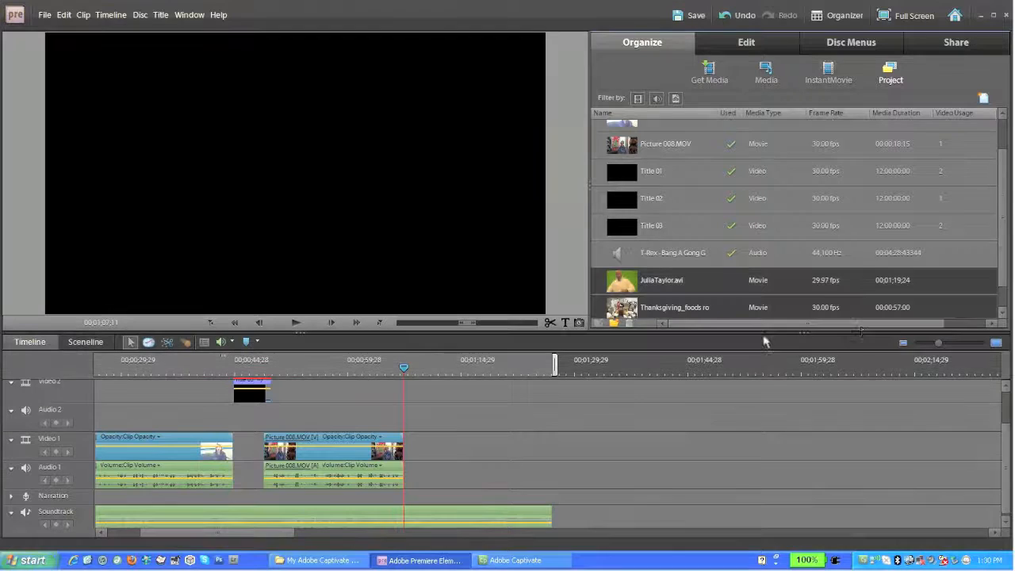
left_click_drag(1003, 182, 1001, 207)
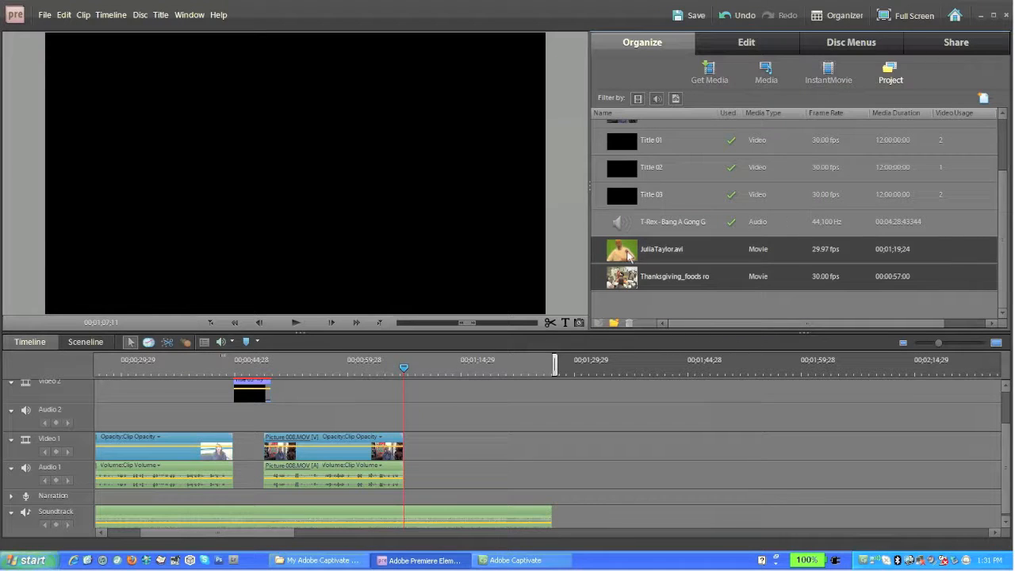
double_click(629, 254)
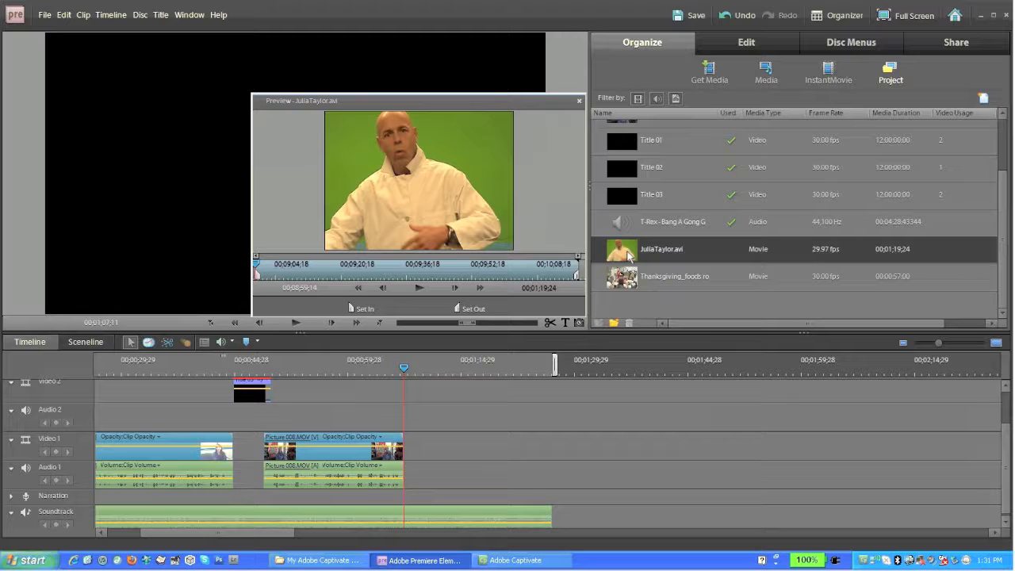
left_click_drag(258, 271, 423, 273)
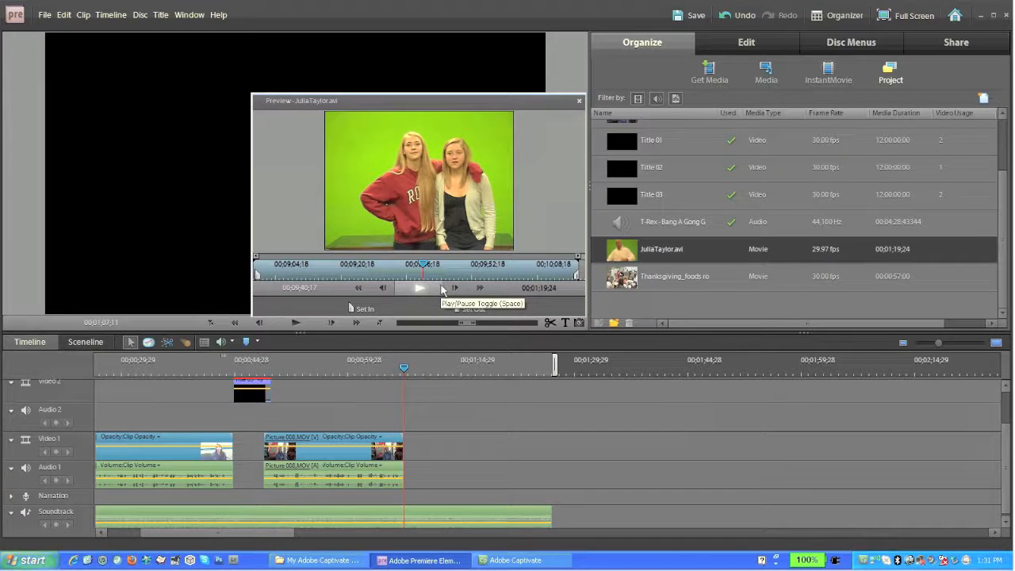
left_click(363, 308)
left_click_drag(425, 271, 522, 271)
left_click(466, 309)
left_click(449, 270)
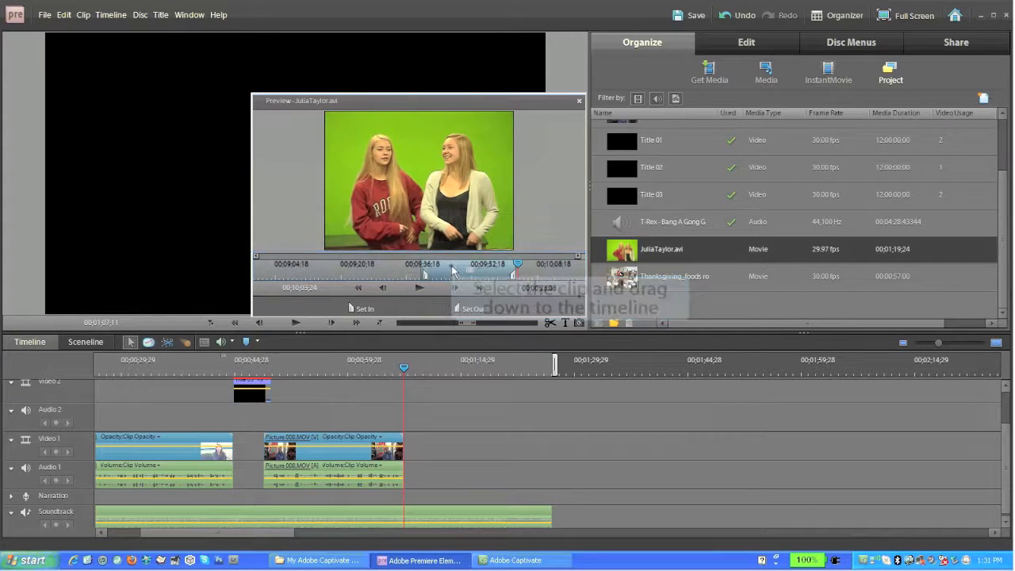
left_click_drag(449, 270, 463, 270)
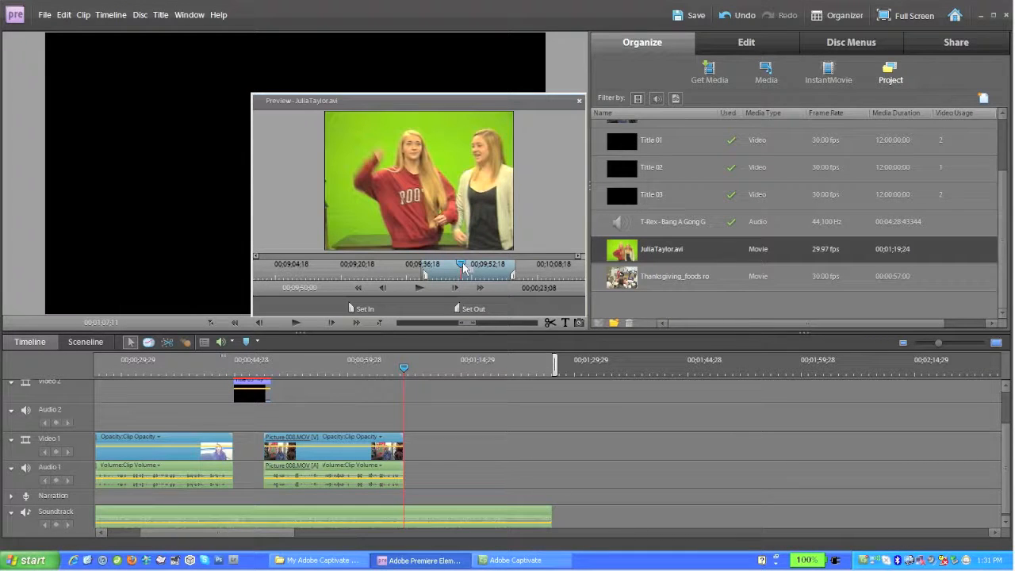
left_click_drag(464, 270, 463, 270)
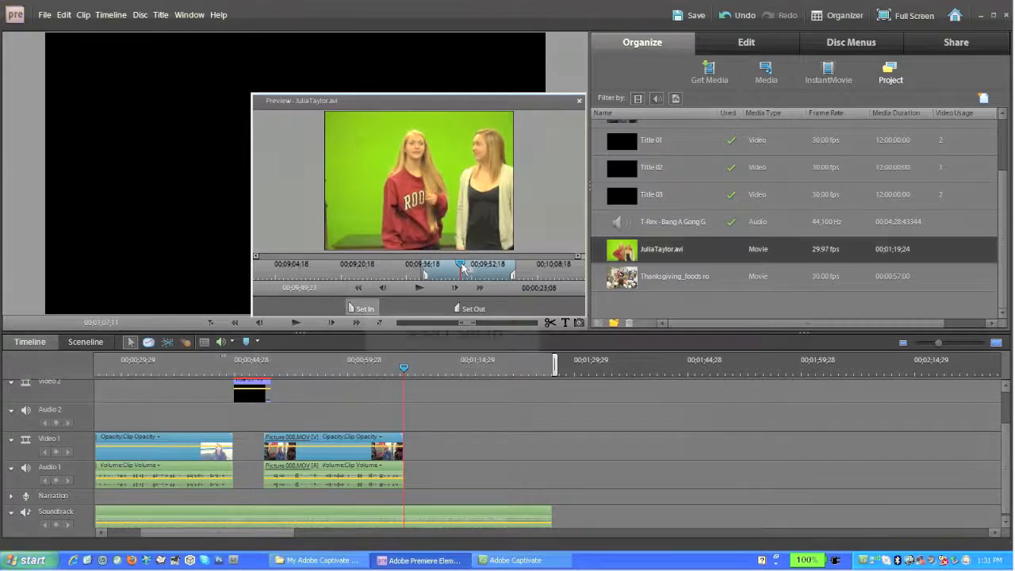
left_click(378, 308)
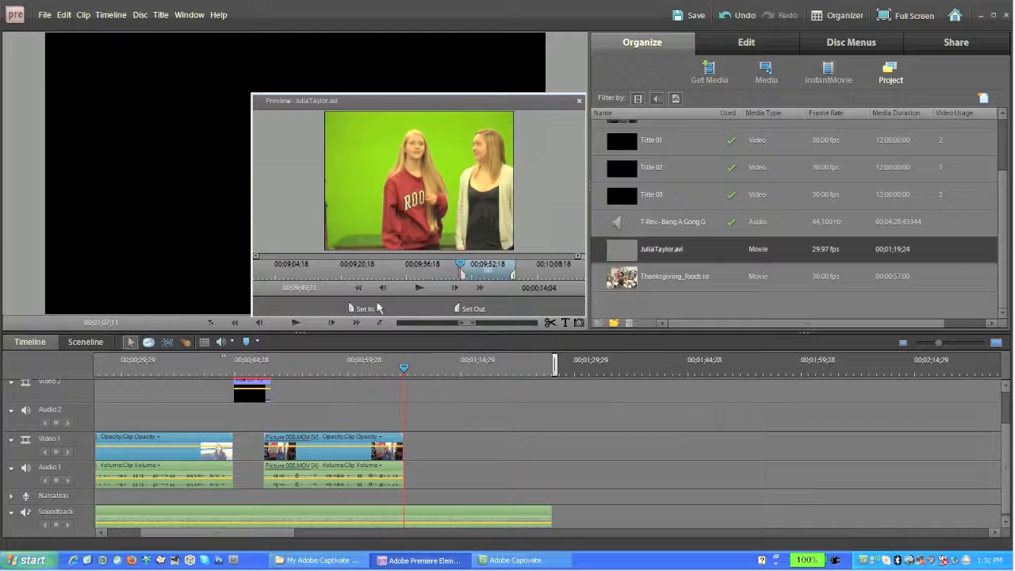
mouse_move(450, 363)
left_mouse_down()
mouse_move(440, 406)
mouse_move(428, 408)
left_mouse_up()
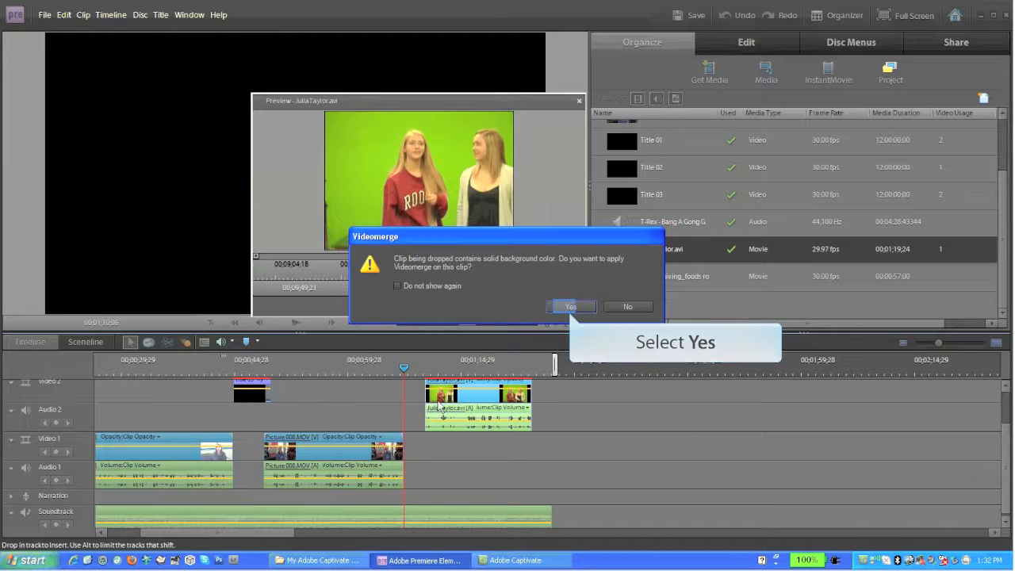
left_click(569, 307)
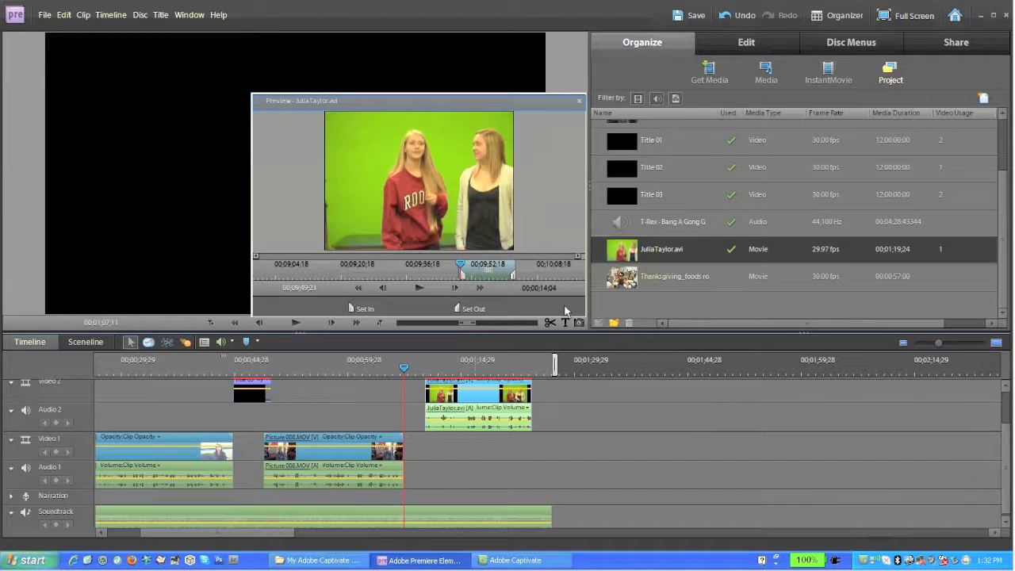
left_click(580, 102)
left_click_drag(404, 362, 442, 371)
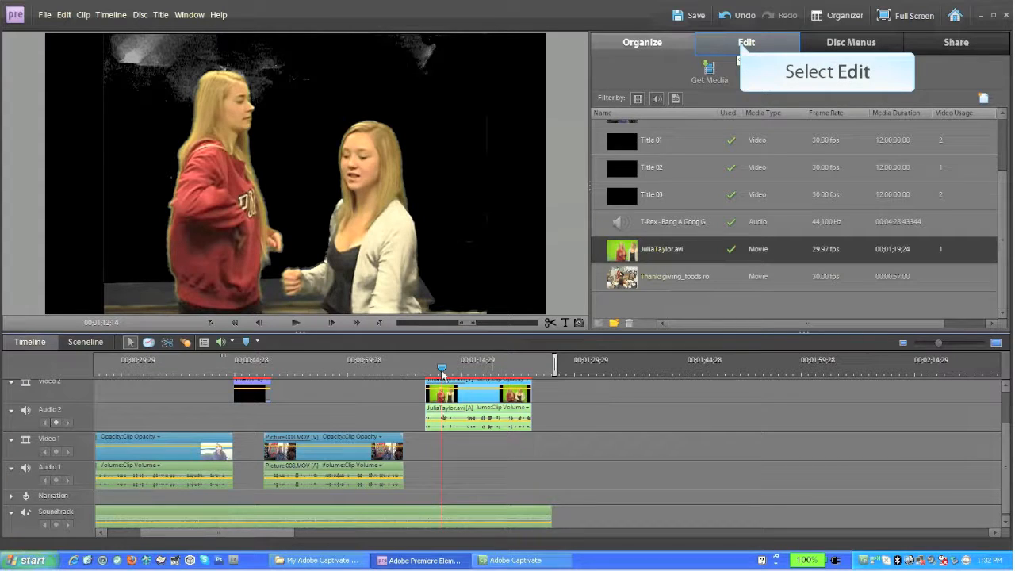
left_click(743, 46)
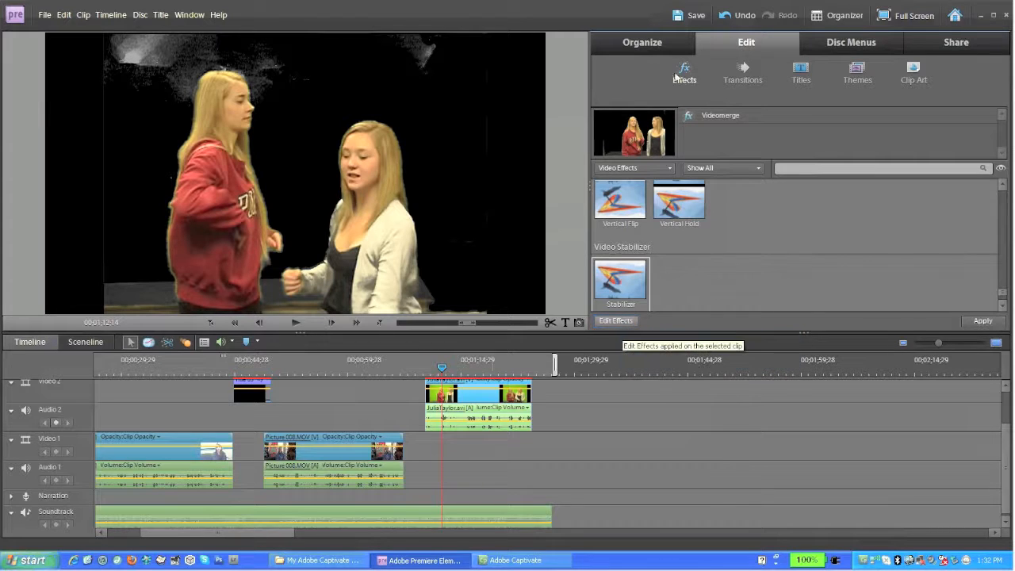
left_click(616, 320)
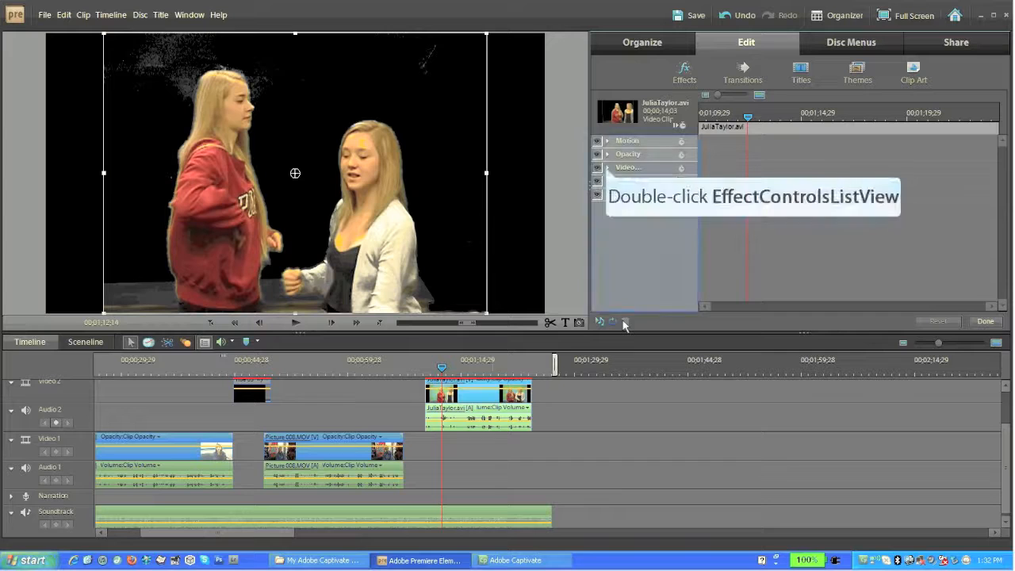
double_click(605, 167)
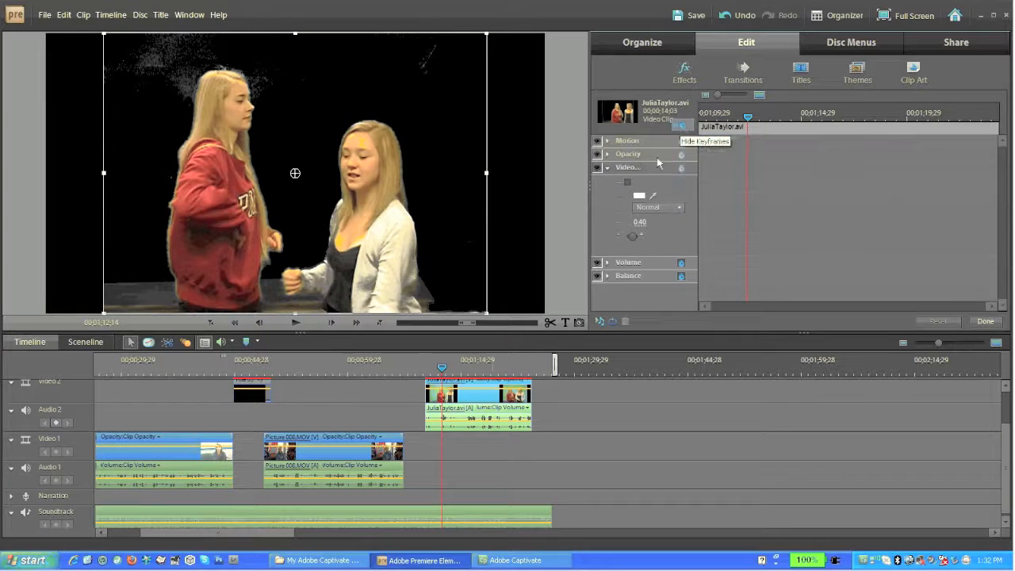
left_click(680, 124)
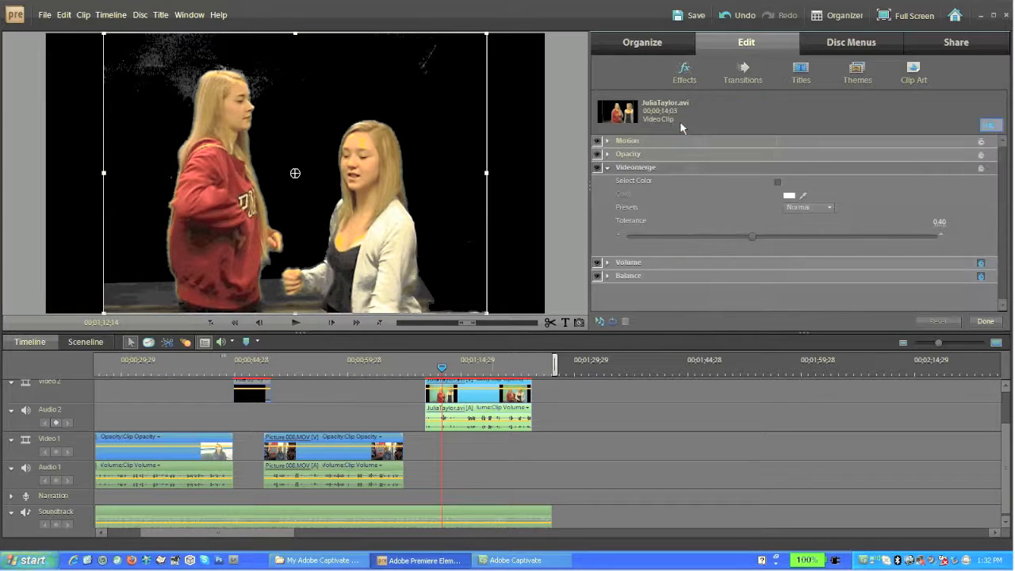
left_click(989, 126)
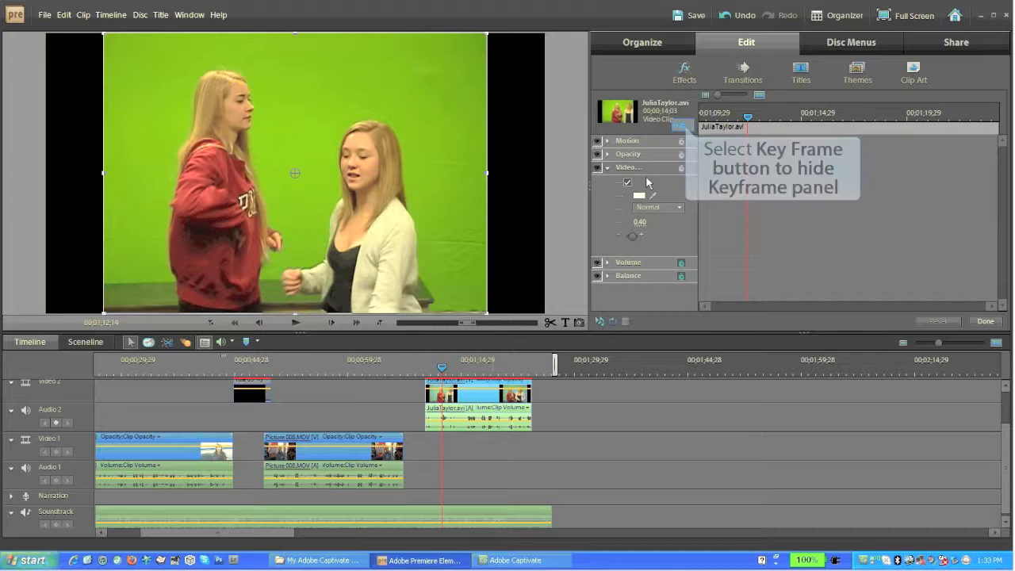
Sample the green background as the Videomerge key colour and set tolerance to 0.56.
left_click(684, 125)
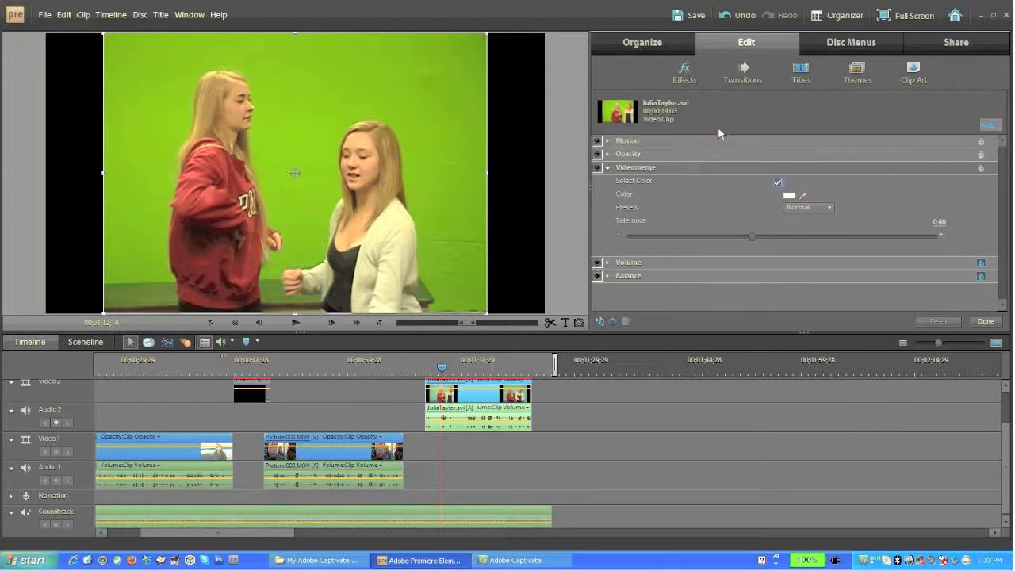
left_click(777, 179)
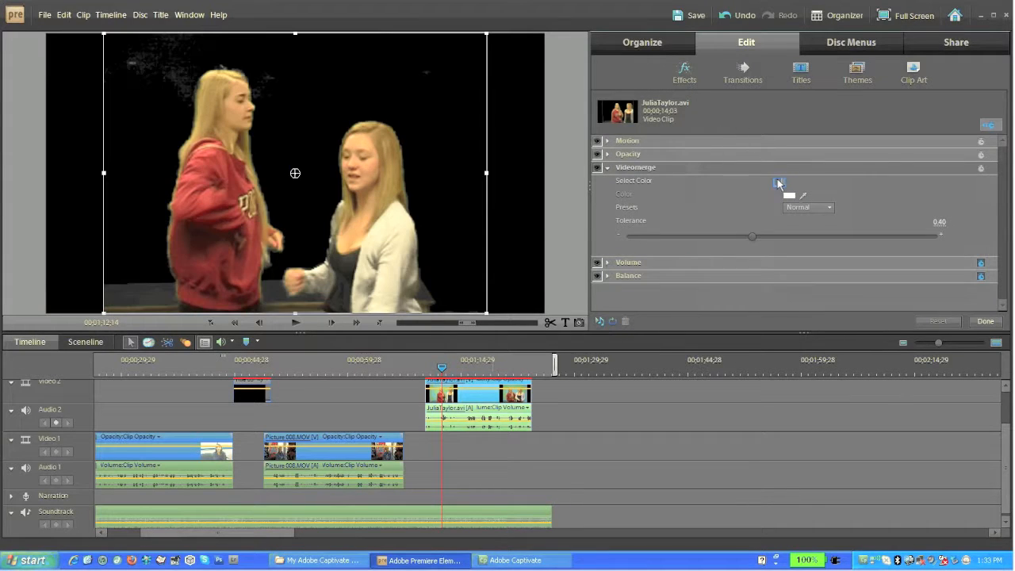
left_click(777, 182)
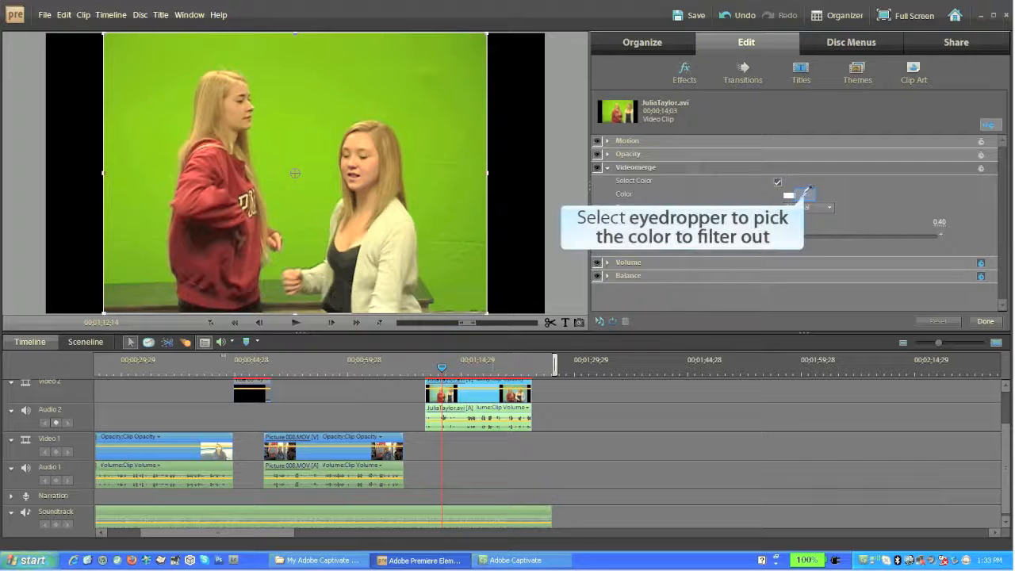
left_click(804, 196)
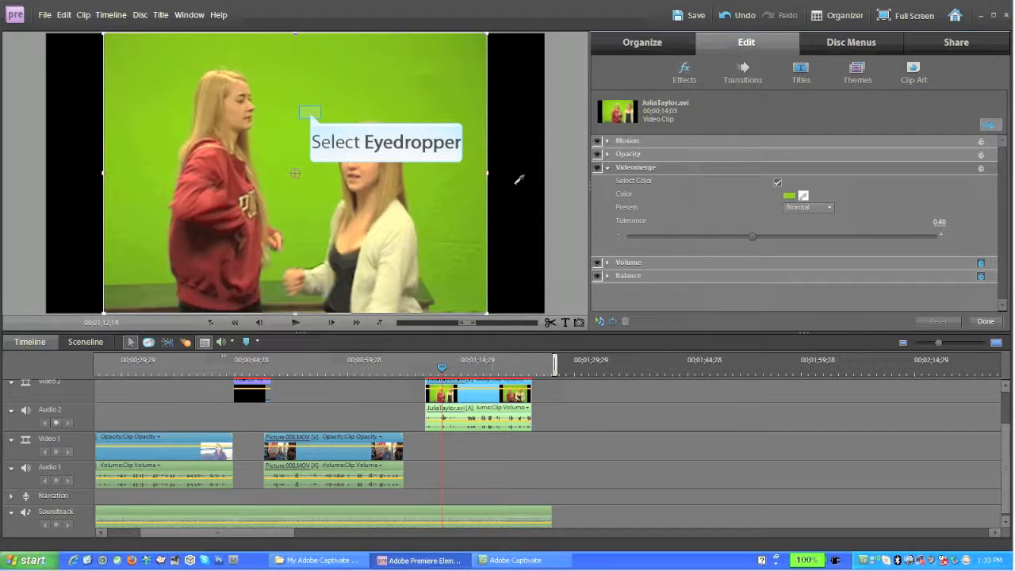
left_click(311, 117)
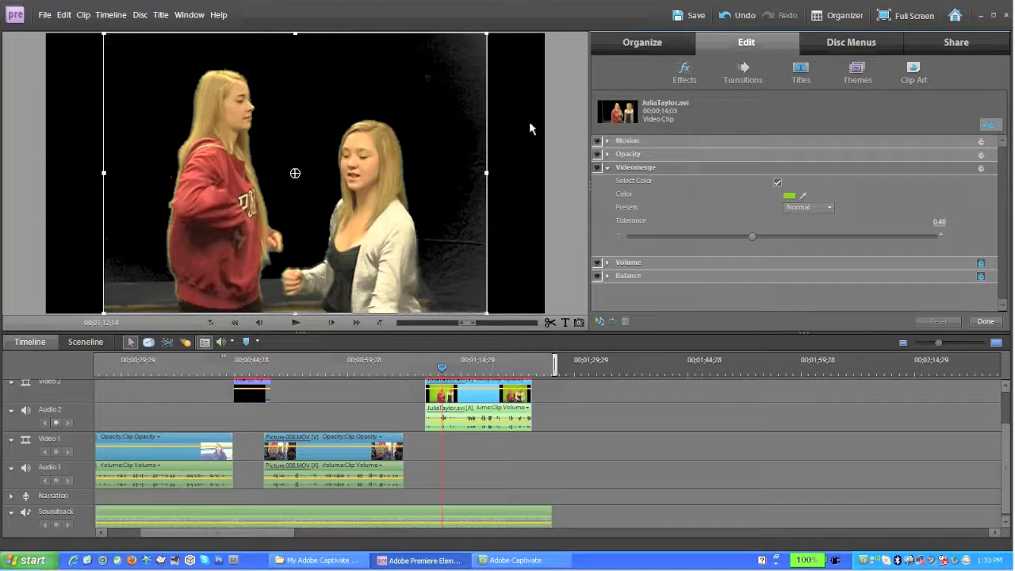
left_click_drag(753, 236, 760, 236)
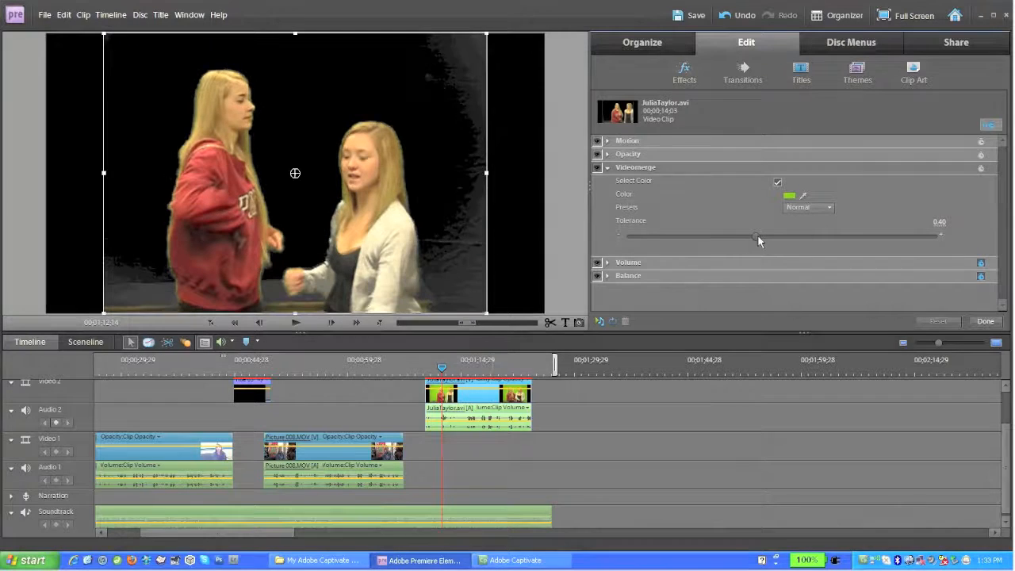
left_click_drag(828, 239, 827, 239)
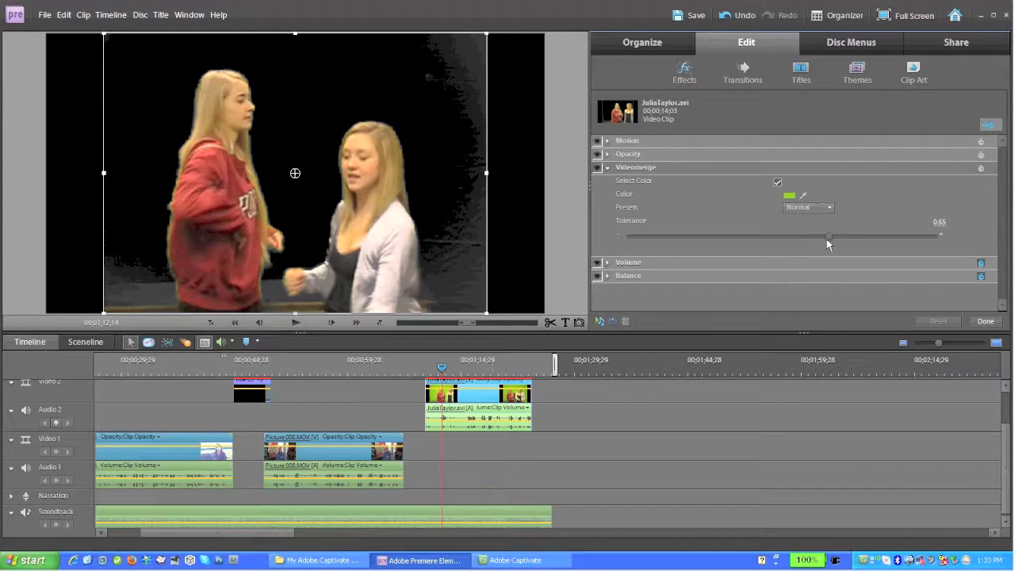
left_click_drag(841, 236, 895, 237)
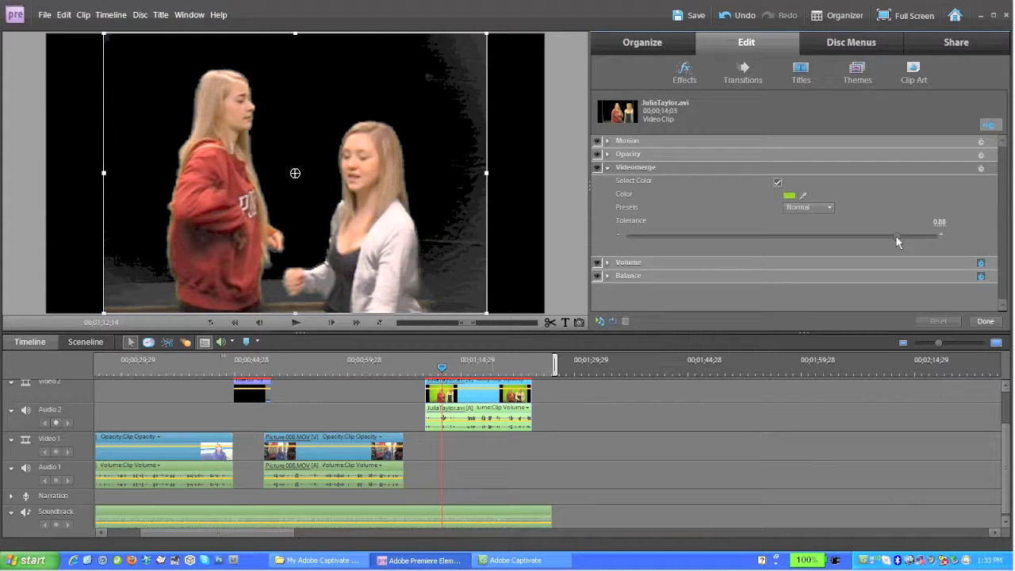
left_click(798, 236)
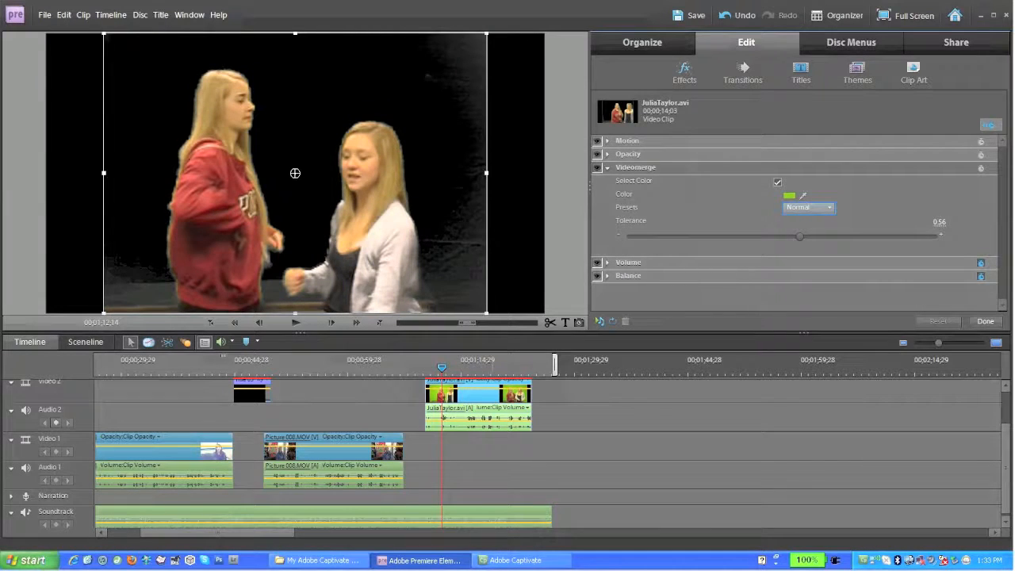
Try the Soft and Detailed keying presets, then return Videomerge to Normal.
left_click(829, 208)
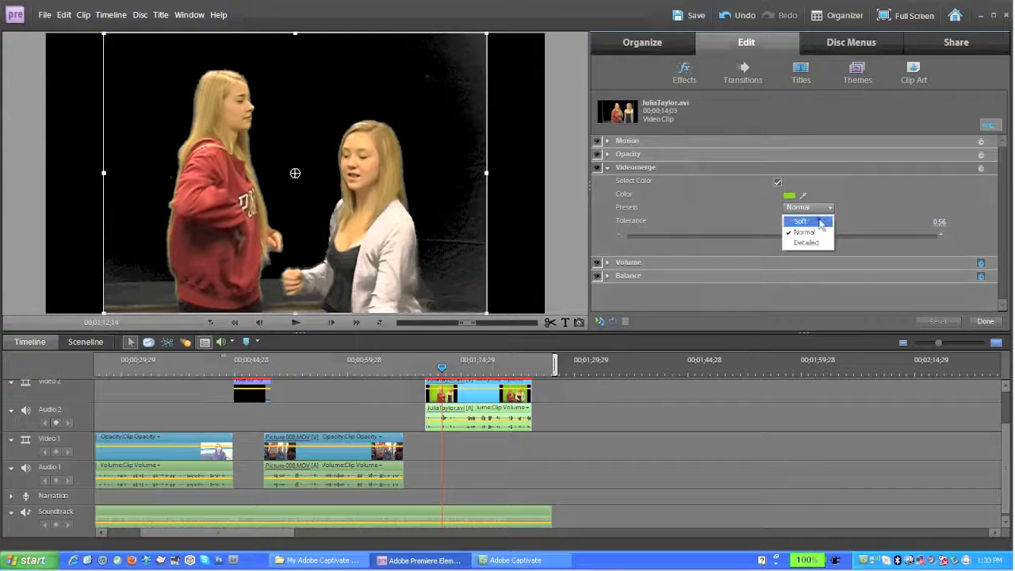
left_click(819, 221)
left_click(827, 207)
left_click(817, 241)
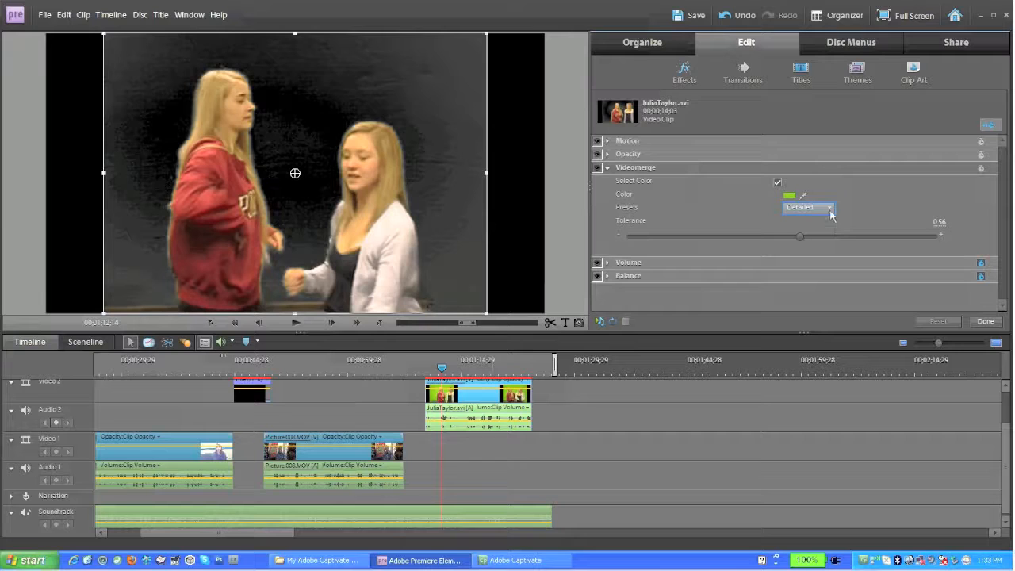
left_click(829, 208)
left_click(816, 231)
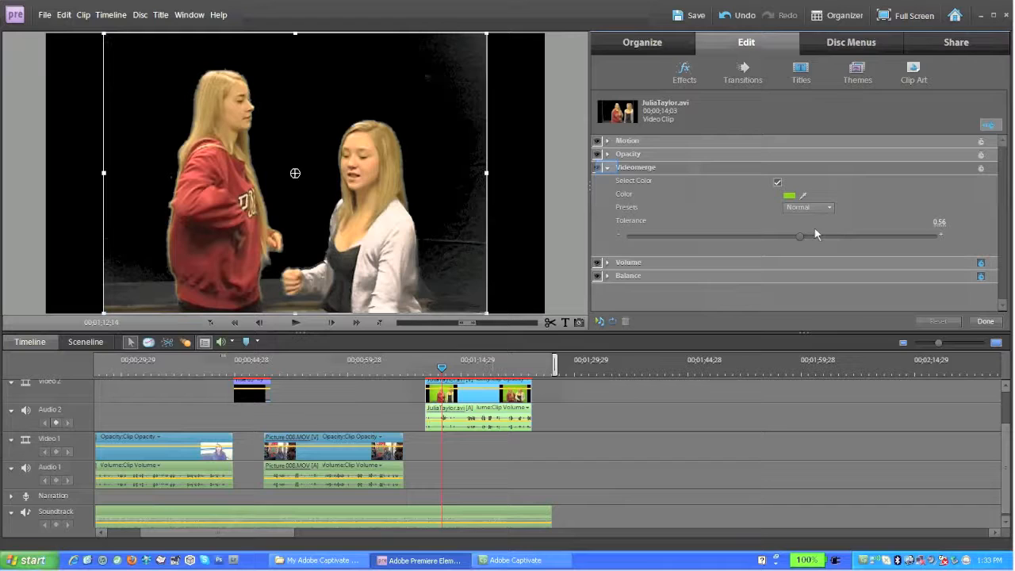
left_click(607, 167)
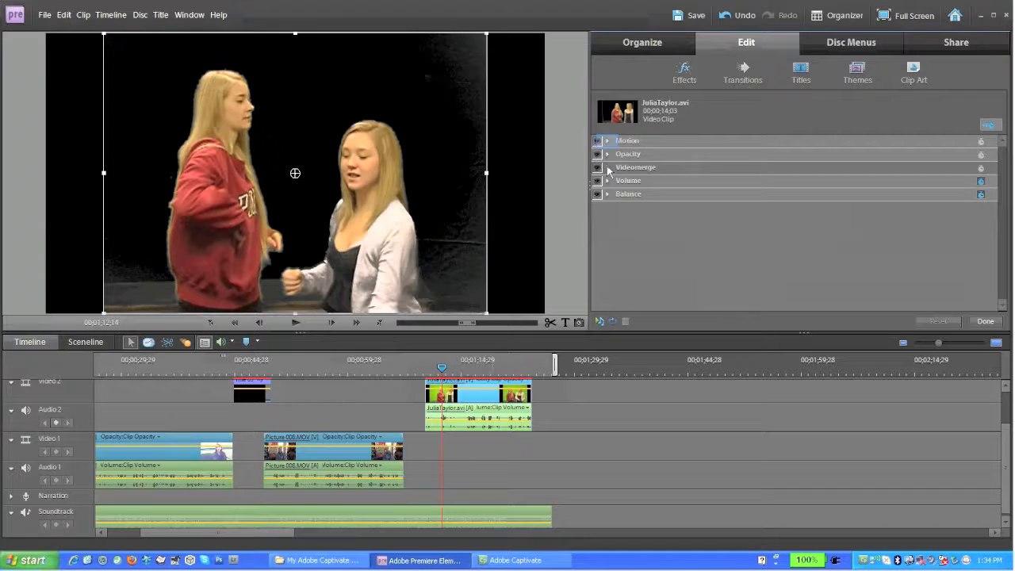
left_click(609, 142)
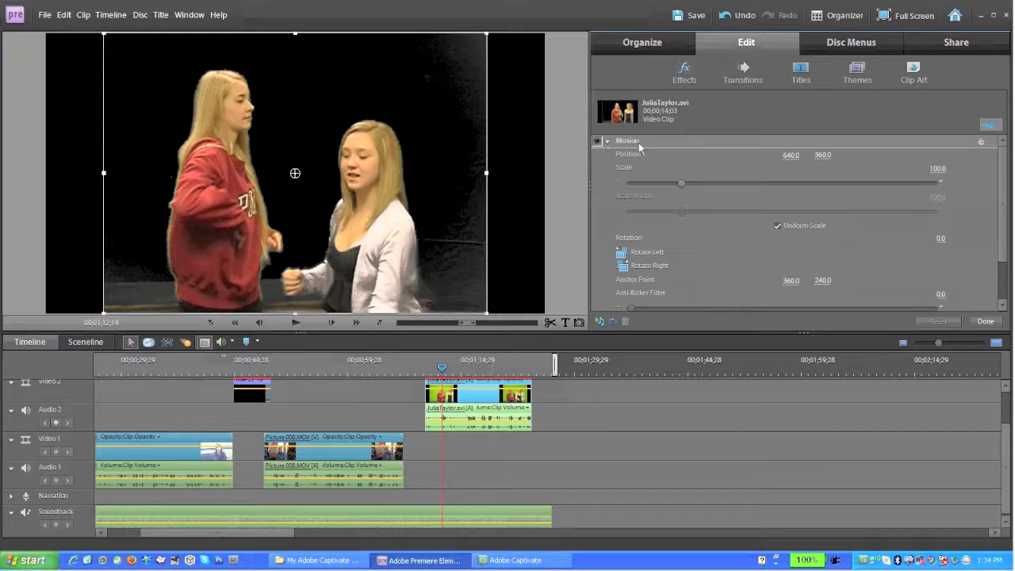
left_click_drag(681, 182, 697, 171)
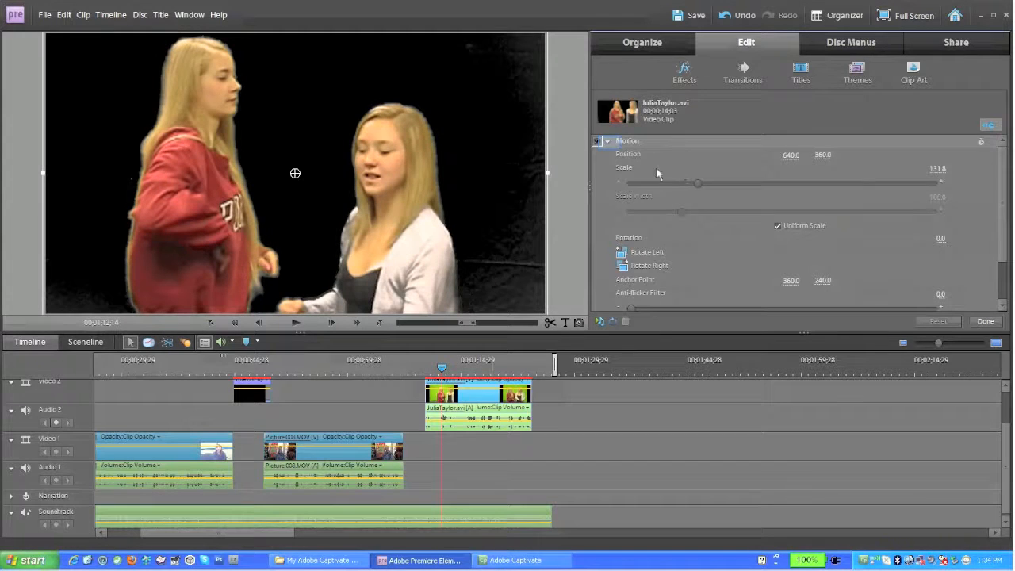
left_click(608, 141)
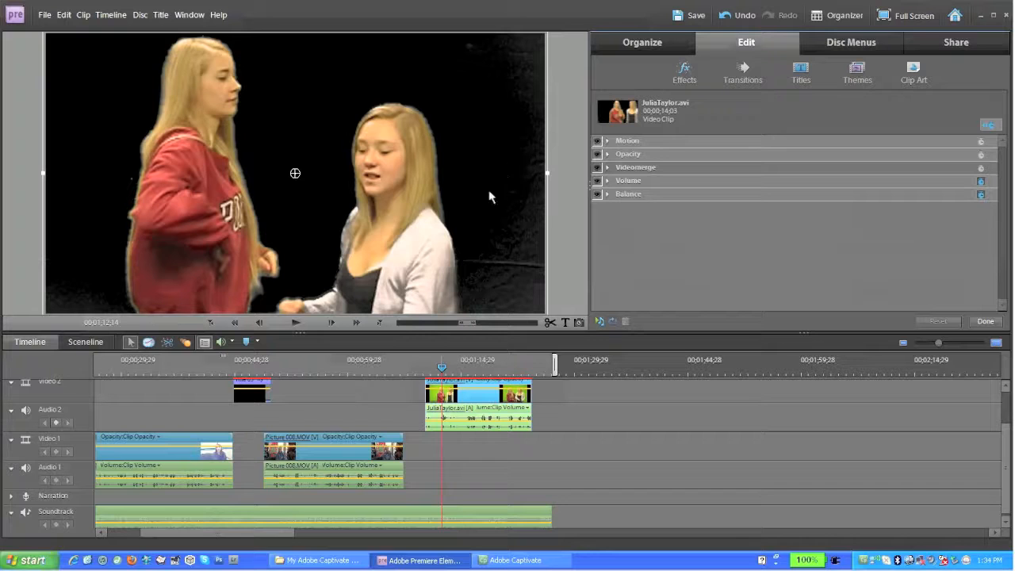
mouse_move(442, 369)
left_mouse_down()
mouse_move(508, 370)
mouse_move(424, 368)
left_mouse_up()
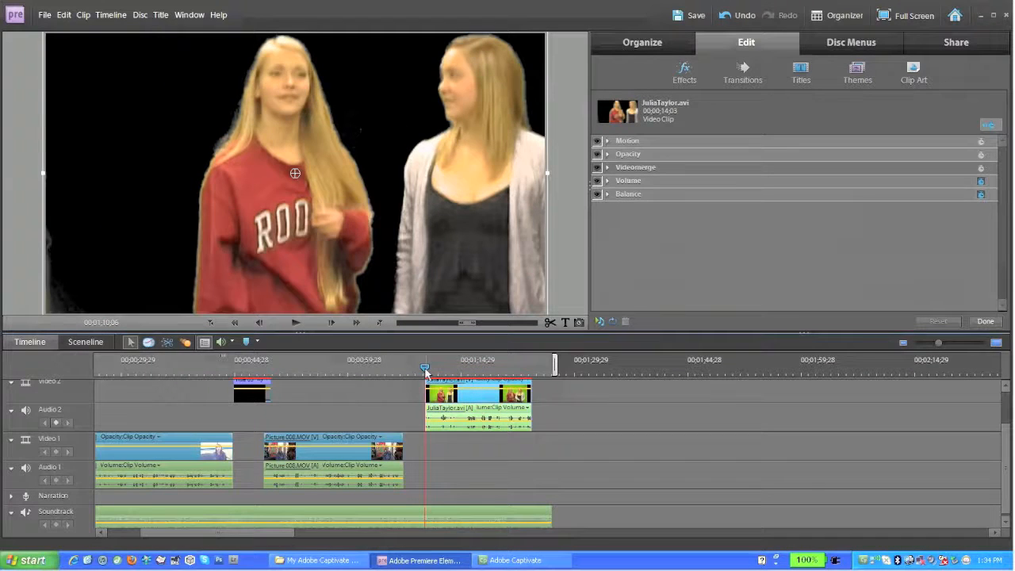
left_click_drag(425, 371, 431, 368)
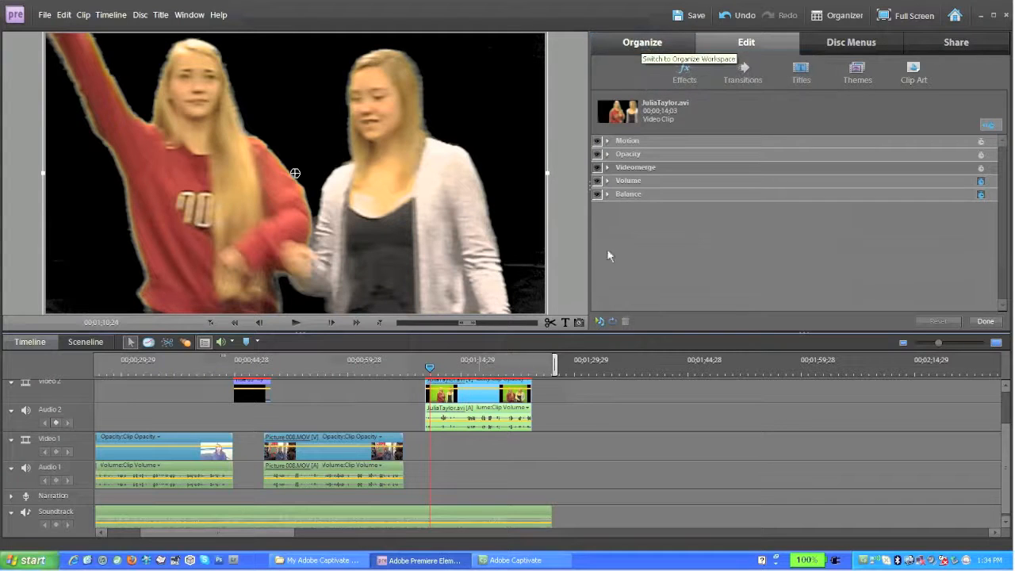
Place Thanksgiving_foods room_0001.wmv on Video 1 under the keyed clip, trimmed to match its length.
left_click(642, 45)
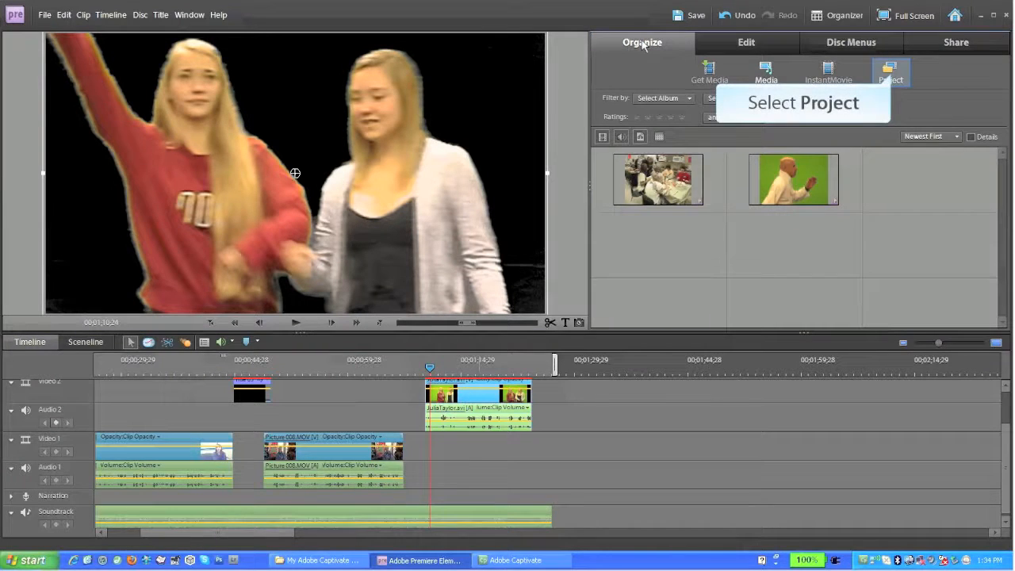
left_click(886, 73)
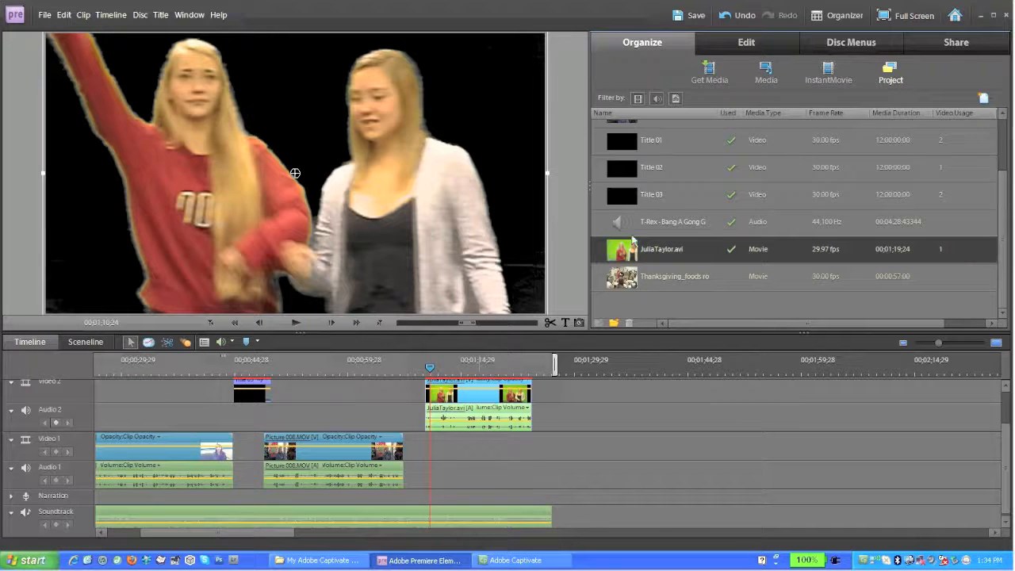
left_click(632, 282)
left_click_drag(616, 314, 428, 479)
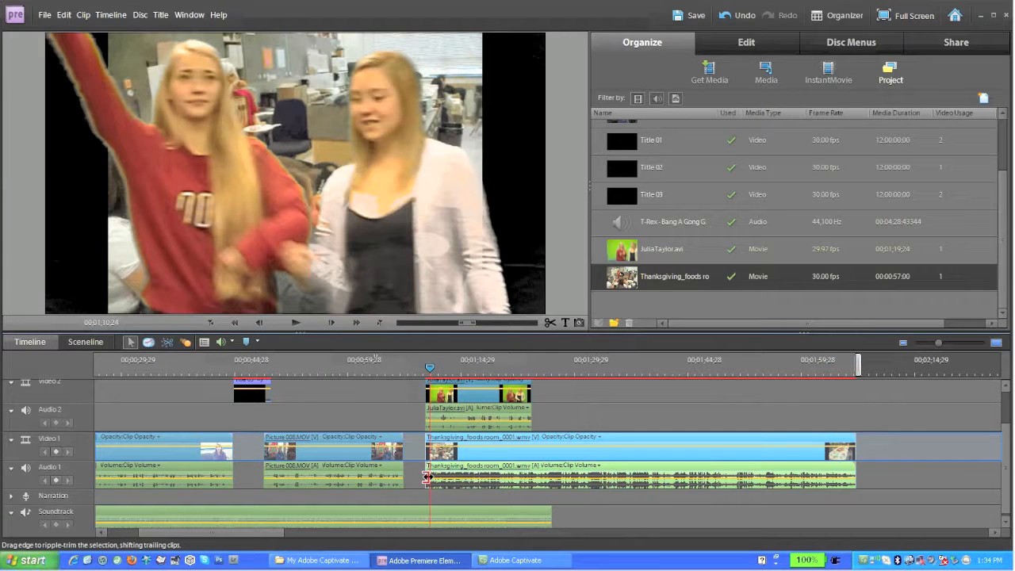
left_click_drag(854, 454, 530, 457)
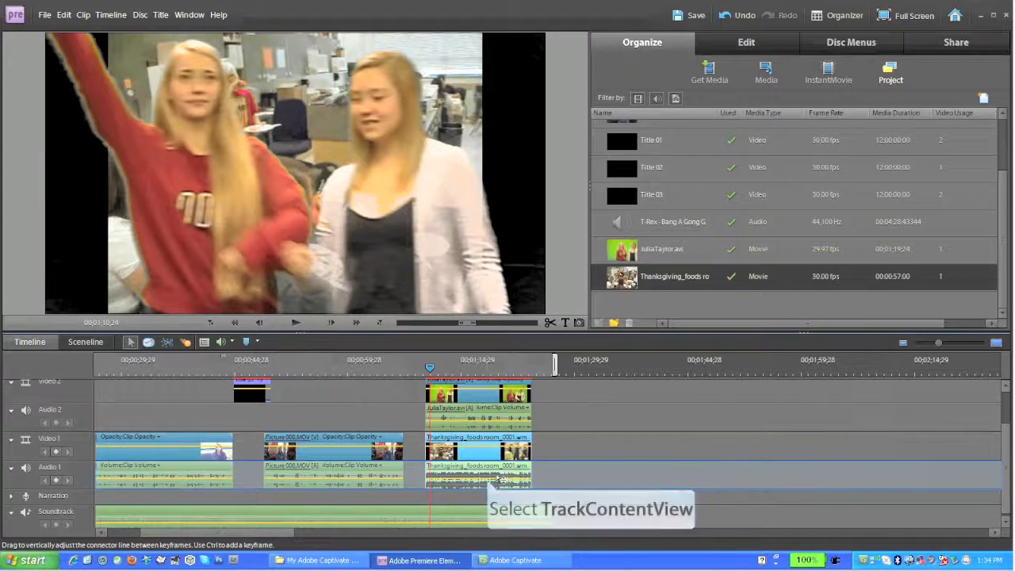
mouse_move(490, 482)
left_mouse_down()
mouse_move(491, 493)
mouse_move(485, 488)
left_mouse_up()
left_click_drag(471, 420, 473, 428)
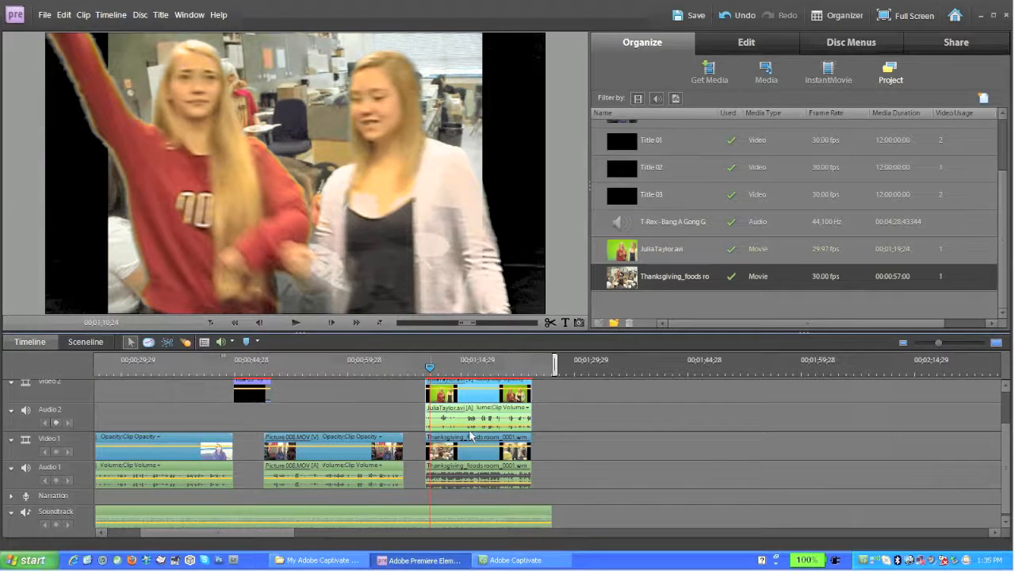
left_click_drag(432, 371, 469, 375)
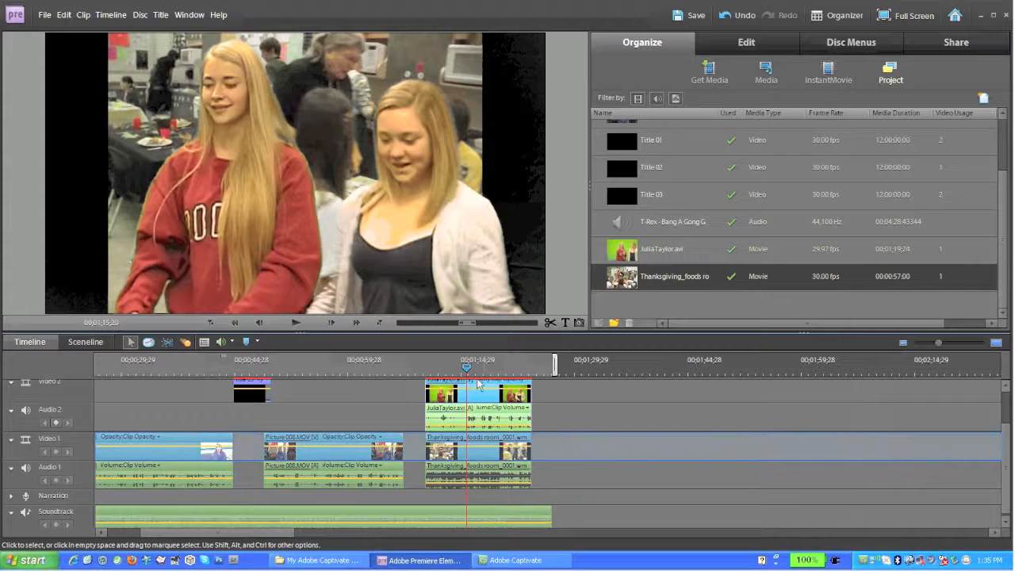
Set the Thanksgiving_foods background clip's Motion Scale to 134.9 via Edit Effects.
left_click(486, 454)
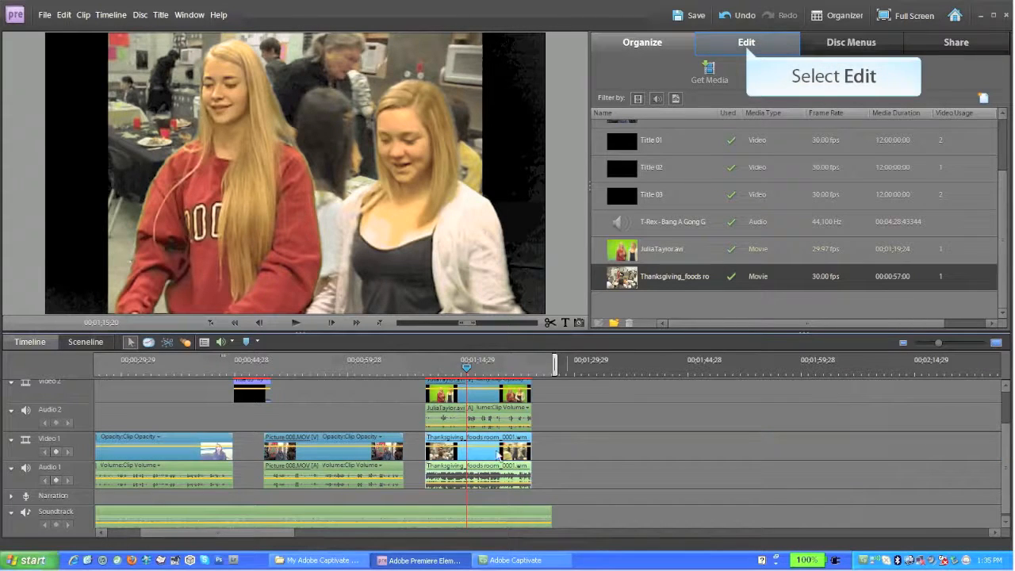
left_click(747, 46)
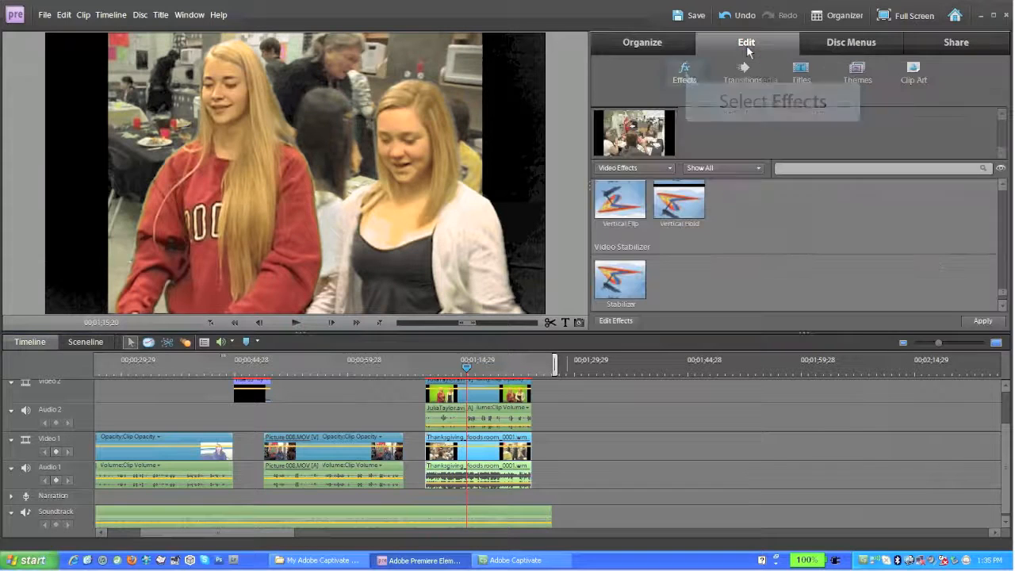
left_click(686, 76)
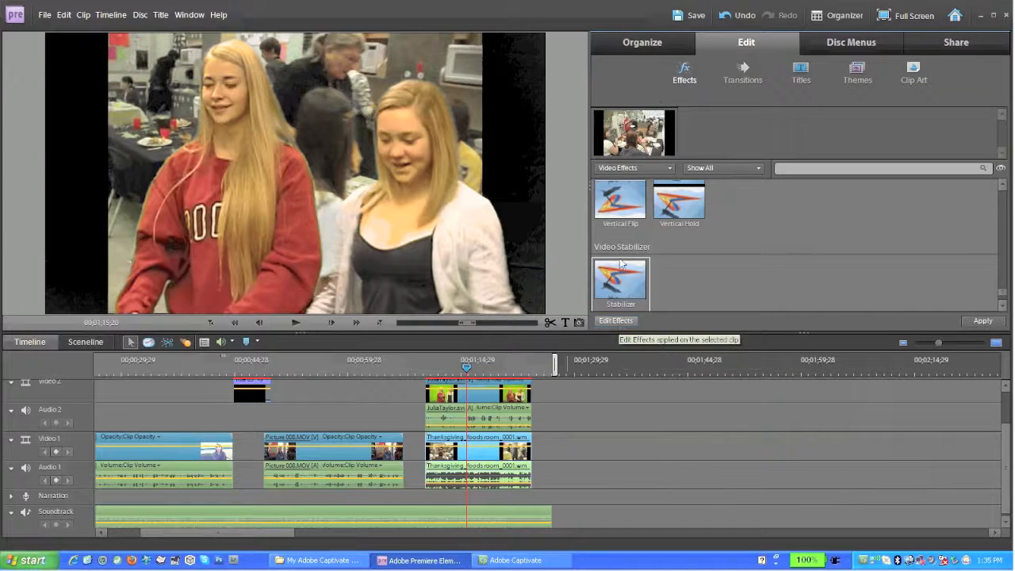
left_click(618, 321)
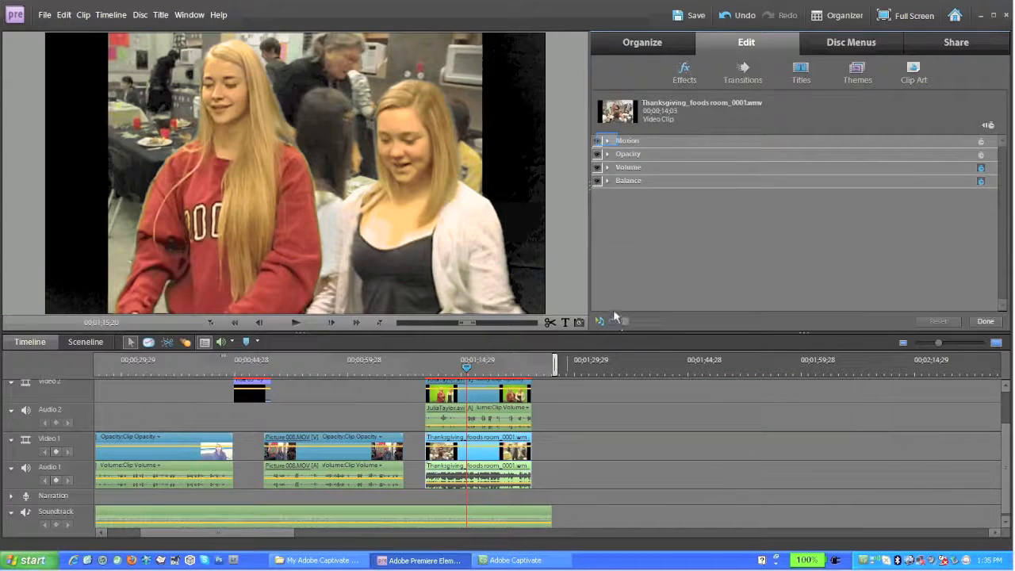
left_click(607, 140)
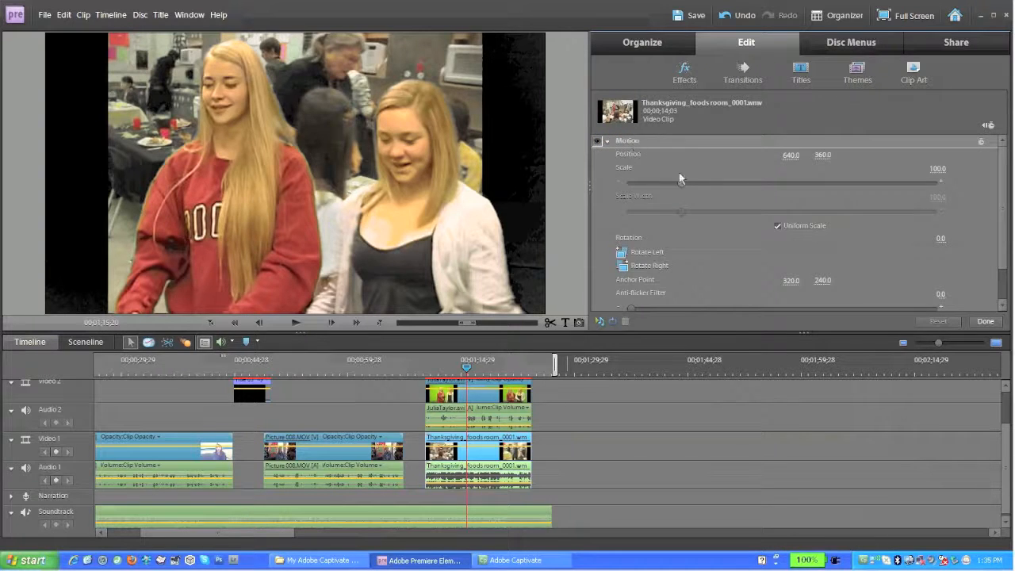
mouse_move(680, 183)
left_mouse_down()
mouse_move(706, 183)
mouse_move(697, 183)
left_mouse_up()
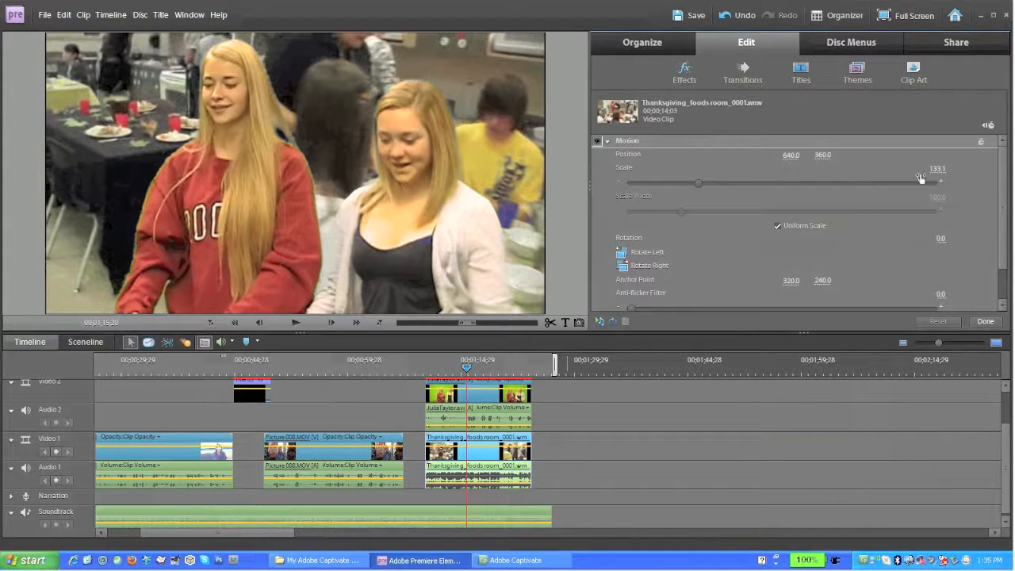
left_click_drag(938, 170, 953, 171)
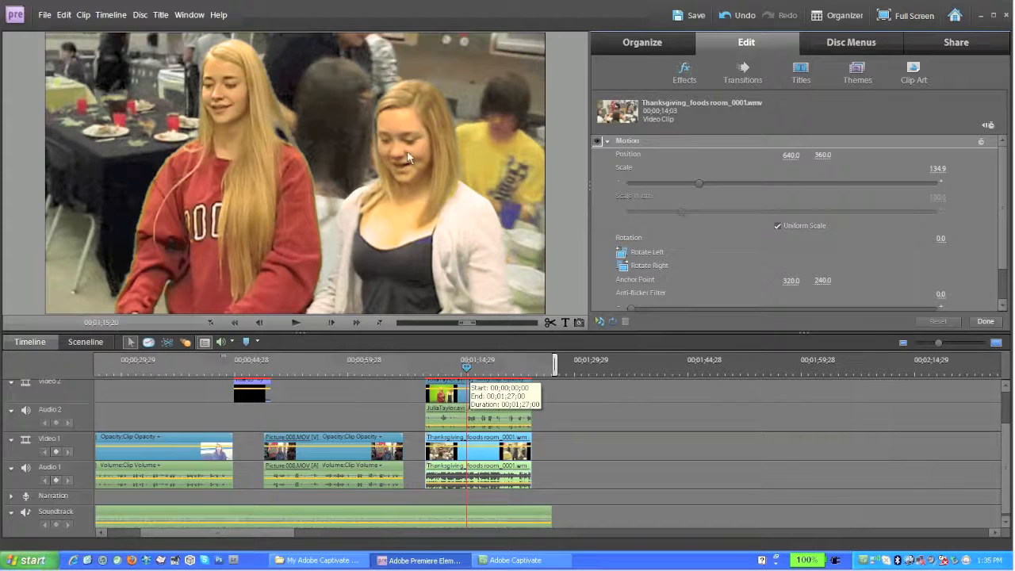
left_click_drag(467, 368, 422, 369)
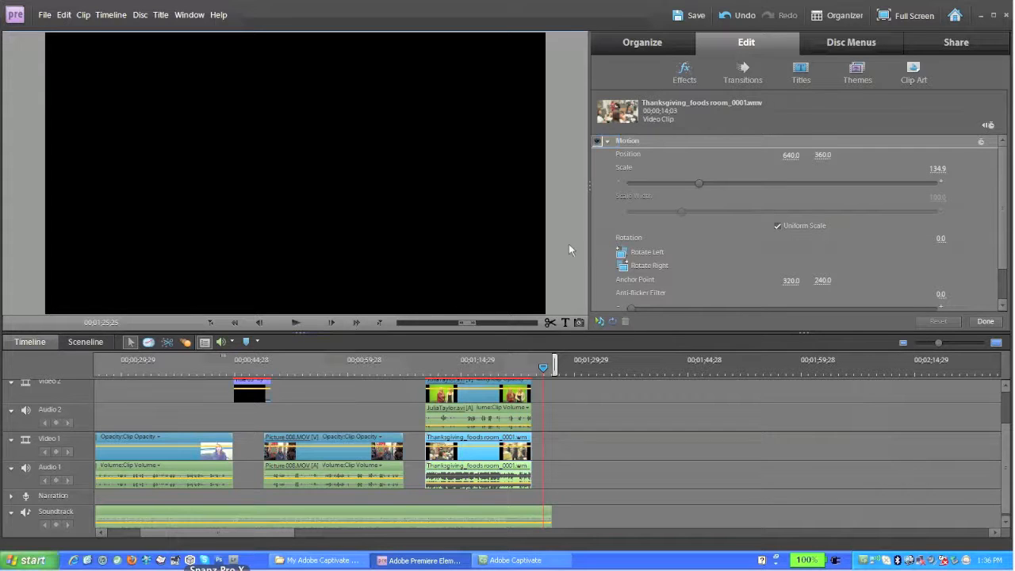
Collapse Motion and list the project's media under Organize > Project.
left_click(608, 141)
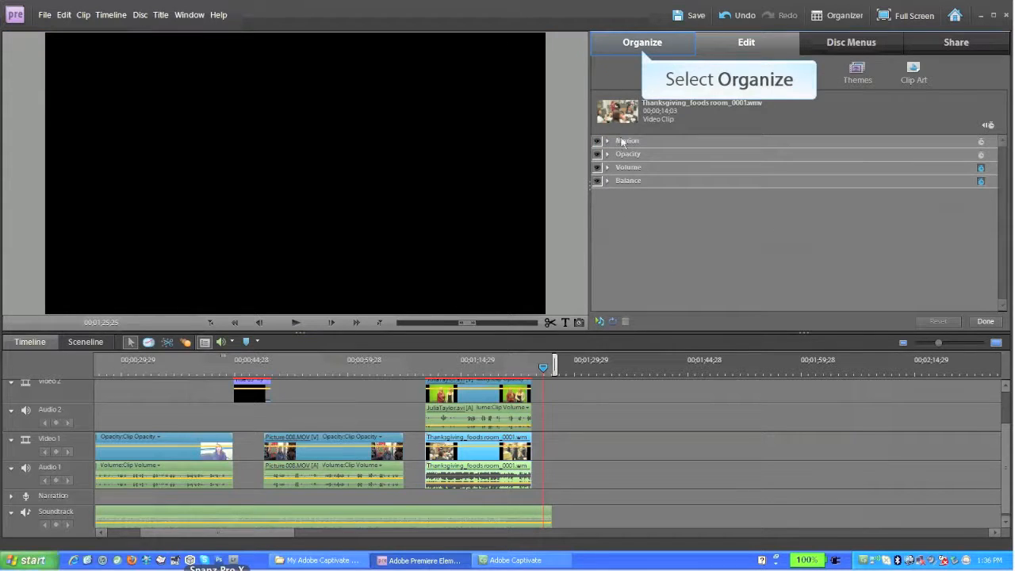
left_click(642, 42)
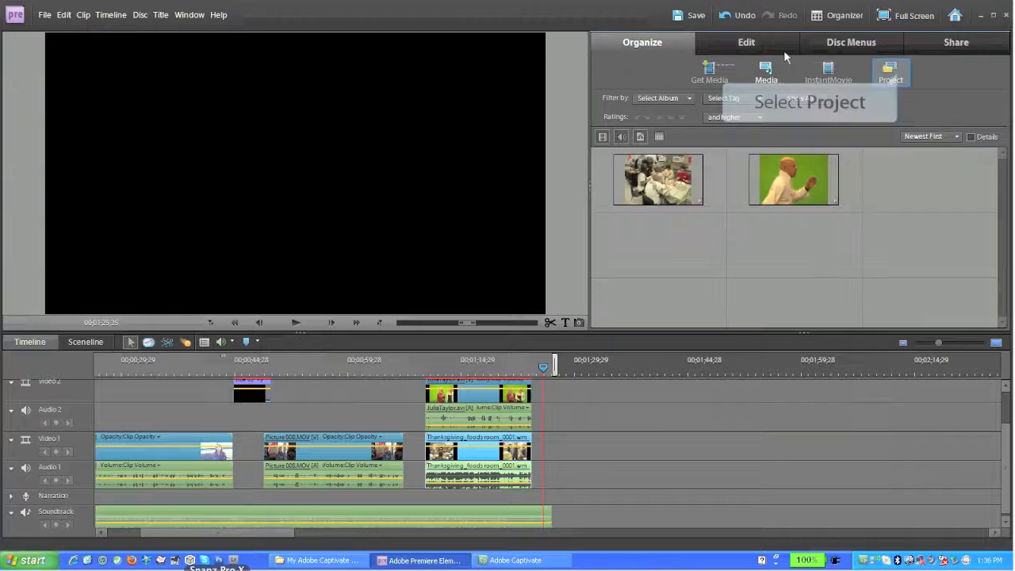
left_click(895, 75)
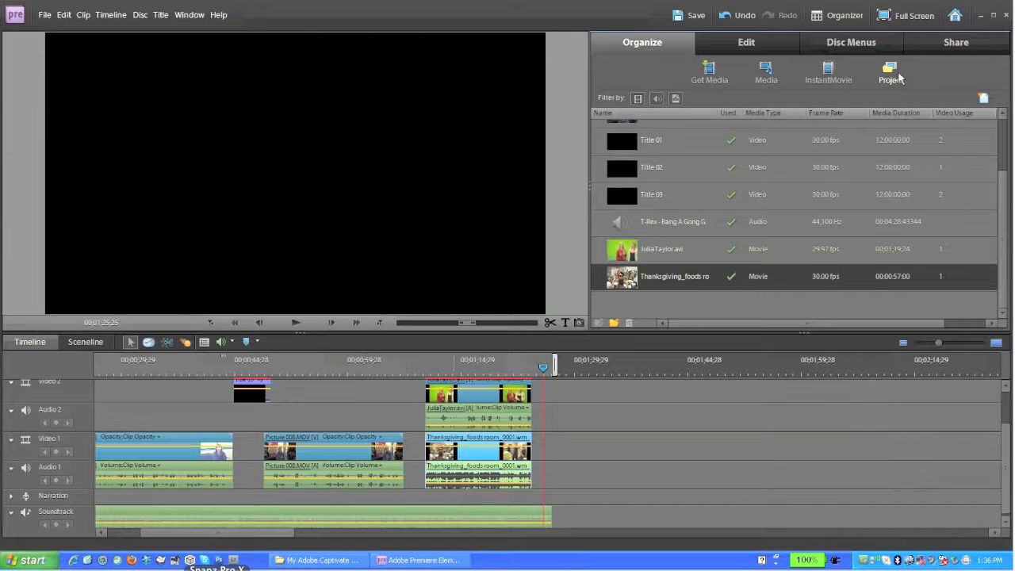